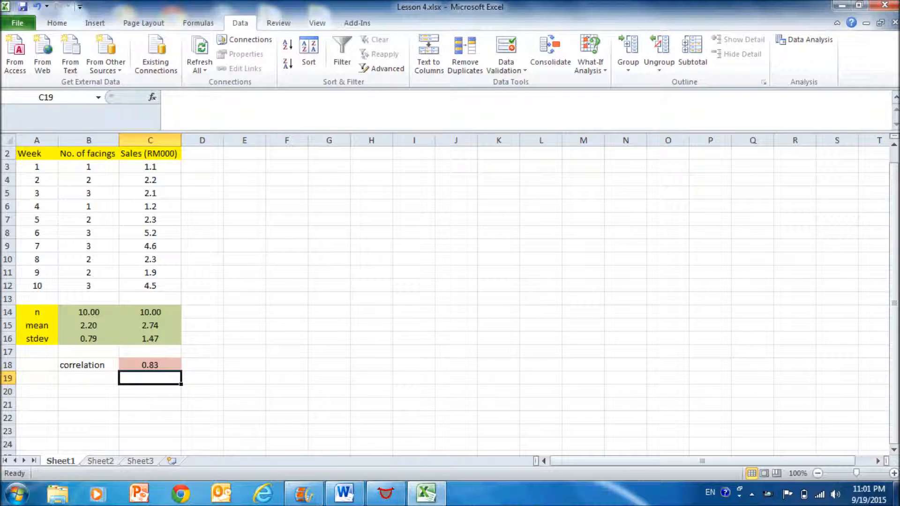
Open the Add-Ins settings in the program options
{"action": "left_click", "coordinate": [17, 23]}
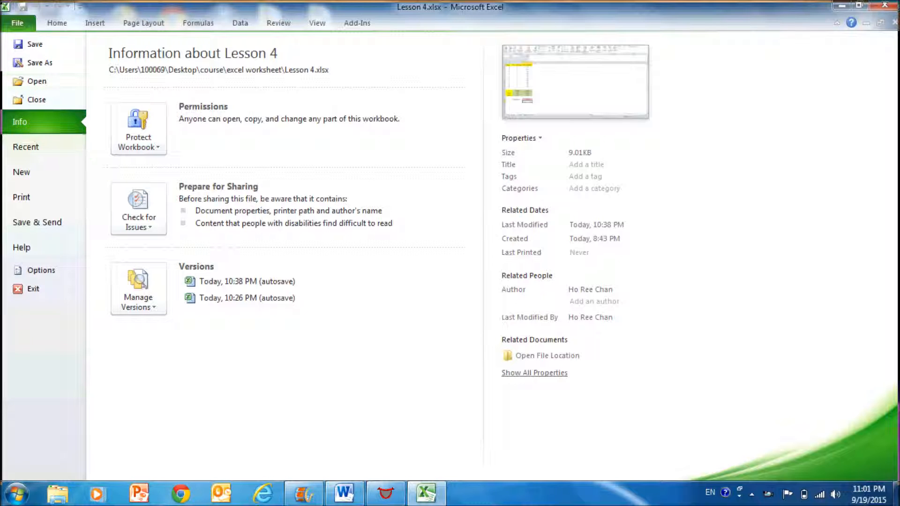
{"action": "left_click", "coordinate": [41, 270]}
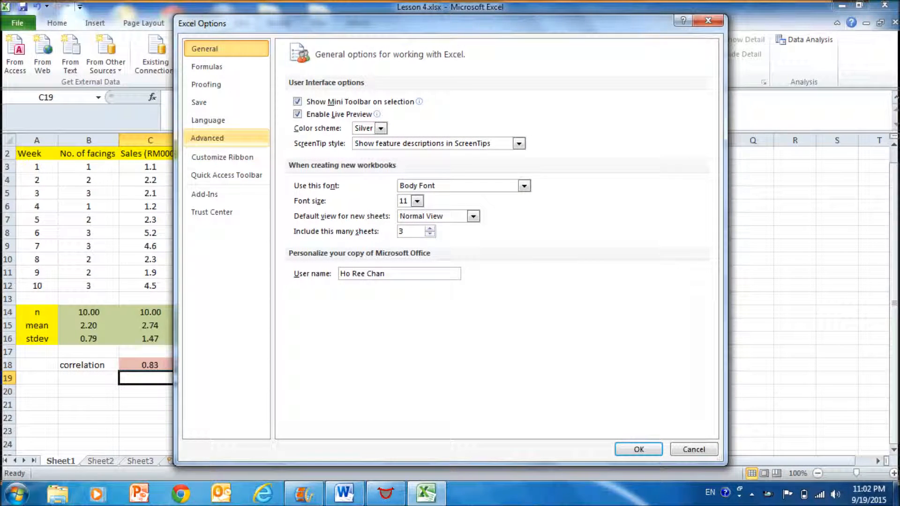
{"action": "left_click", "coordinate": [205, 194]}
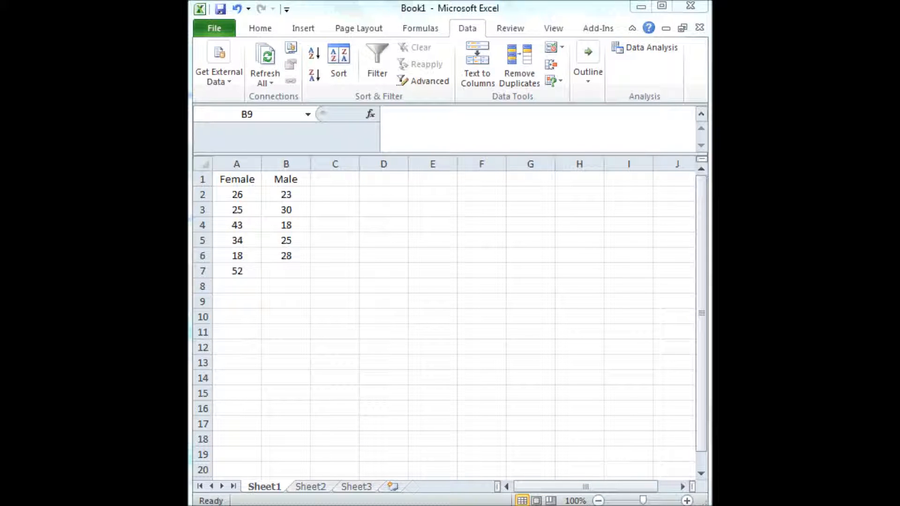
Set up an F-Test Two-Sample for Variances with the Female values A2:A7 as variable 1 and the Male values B2:B6 as variable 2
{"action": "key", "text": "alt+Tab"}
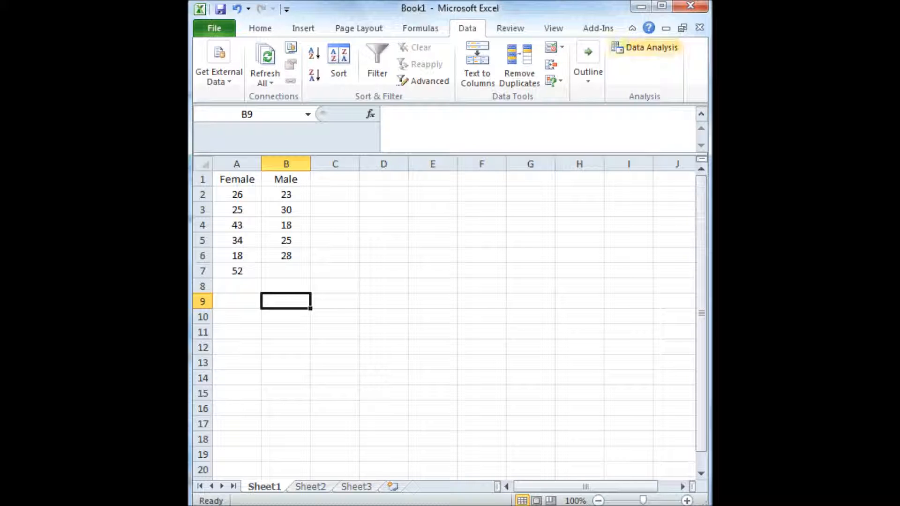
{"action": "left_click", "coordinate": [645, 47]}
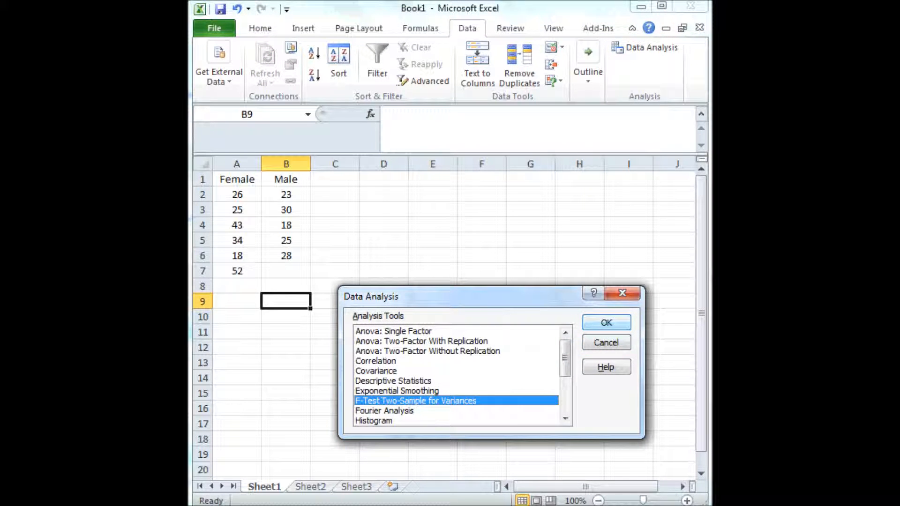
{"action": "left_click", "coordinate": [606, 323]}
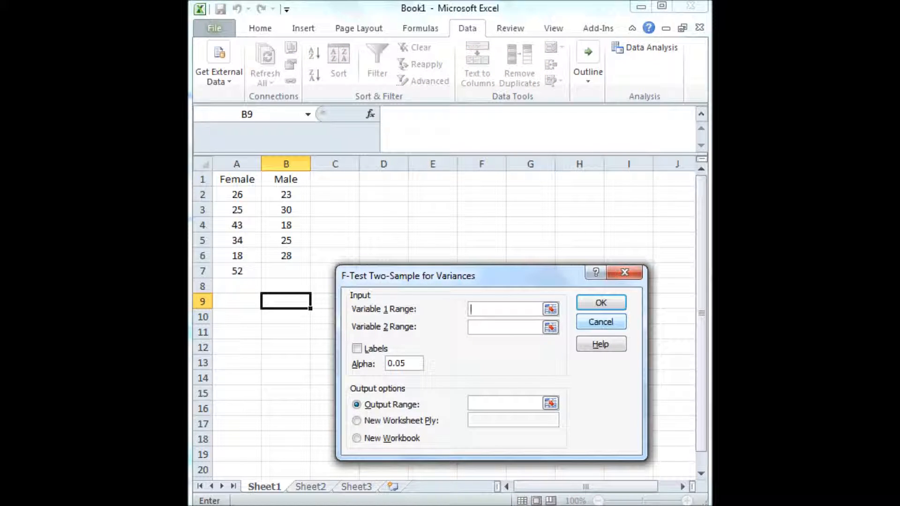
{"action": "left_click", "coordinate": [551, 308]}
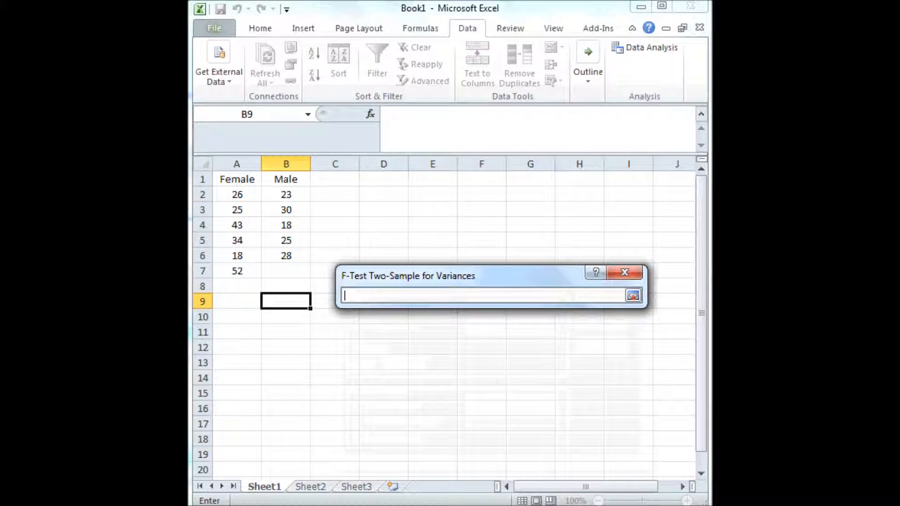
{"action": "left_click_drag", "start_coordinate": [236, 195], "coordinate": [253, 271]}
{"action": "left_click", "coordinate": [632, 295]}
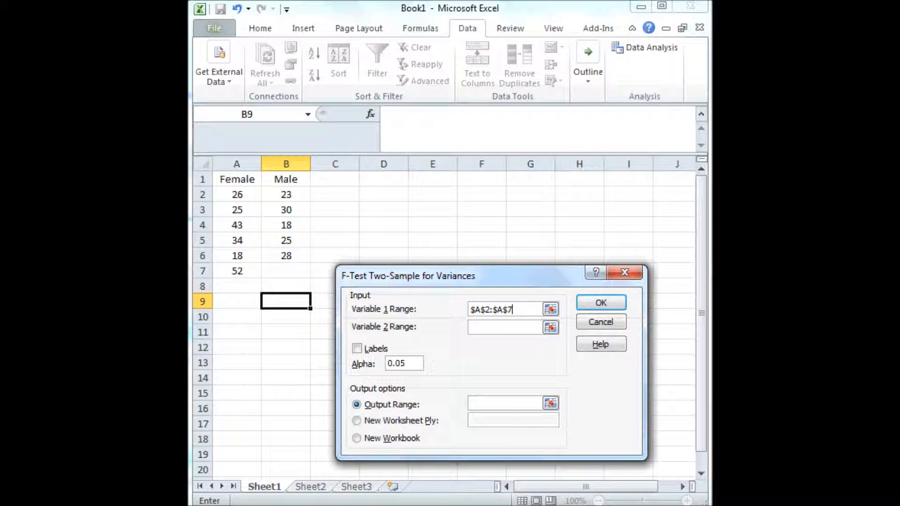
{"action": "left_click", "coordinate": [550, 327]}
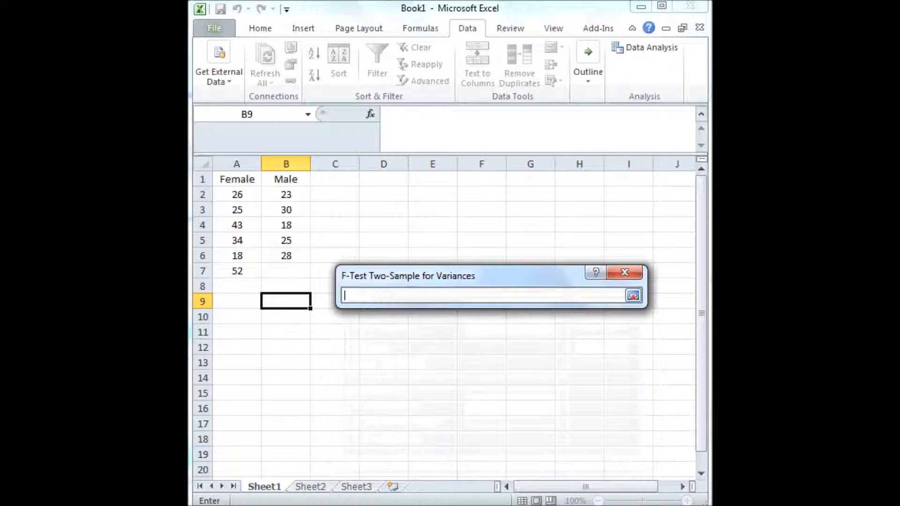
{"action": "left_click_drag", "start_coordinate": [284, 195], "coordinate": [284, 256]}
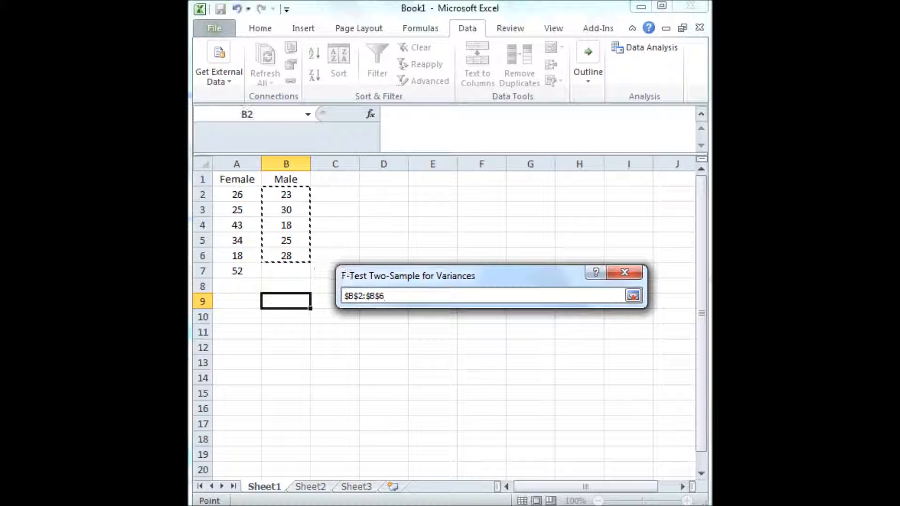
{"action": "left_click", "coordinate": [633, 295]}
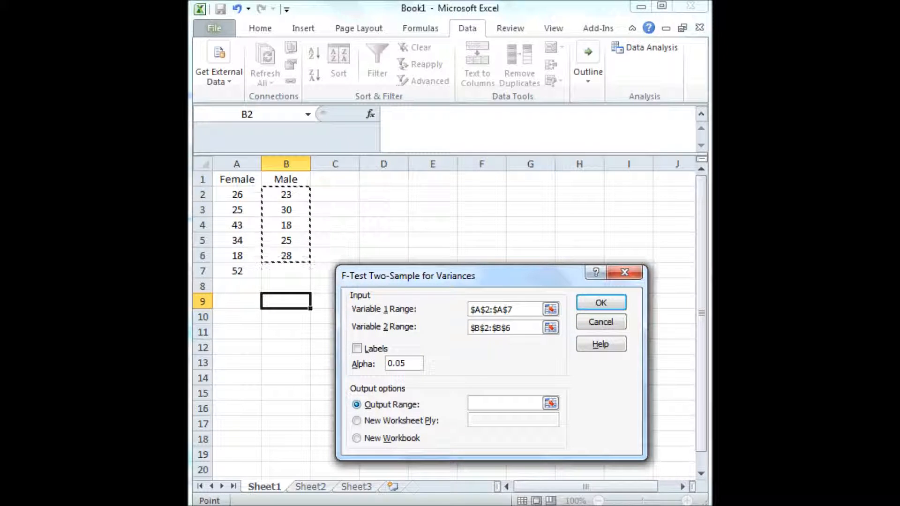
Set the F-test's output range to cell E1 and run the test
{"action": "left_click", "coordinate": [551, 403]}
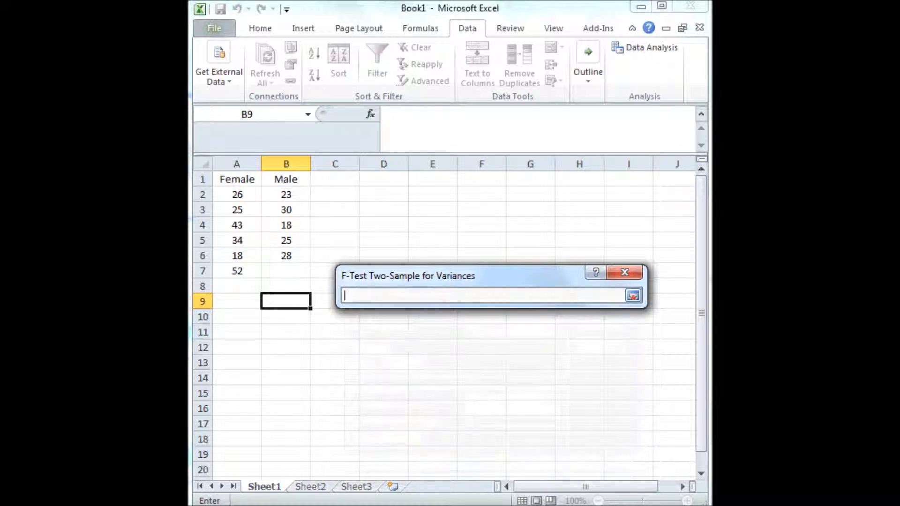
{"action": "left_click", "coordinate": [432, 179]}
{"action": "left_click", "coordinate": [632, 295]}
{"action": "left_click", "coordinate": [601, 302]}
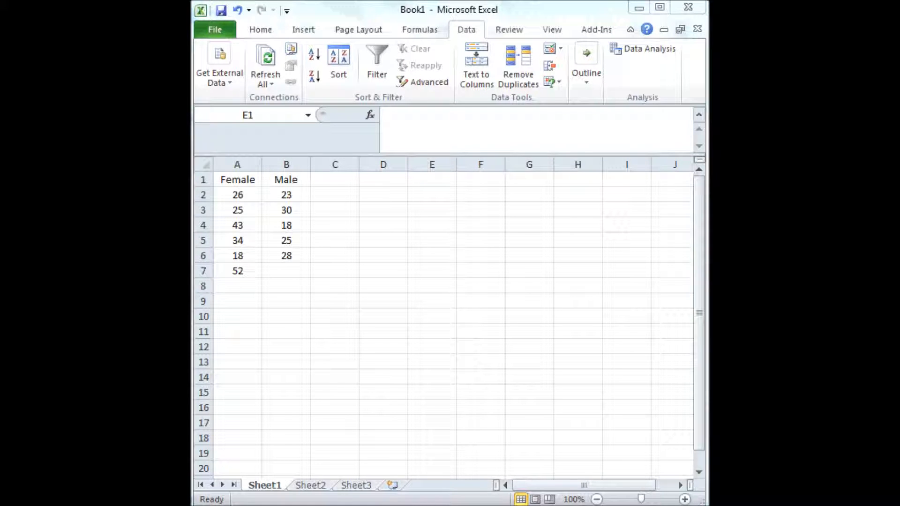
Set up a t-Test: Two-Sample Assuming Unequal Variances with variable ranges A2:A7 and B2:B6 and a hypothesized mean difference of 0
{"action": "left_click", "coordinate": [432, 179]}
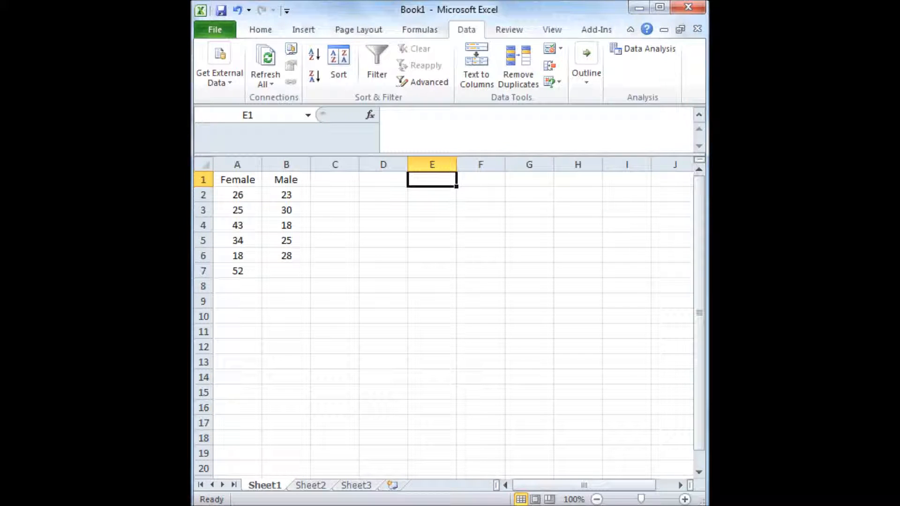
{"action": "left_click", "coordinate": [643, 48]}
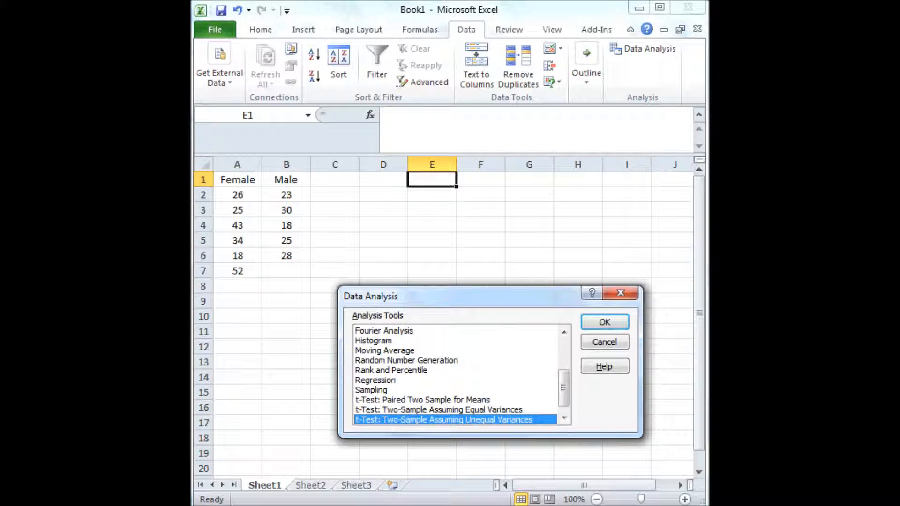
{"action": "key", "text": "Return"}
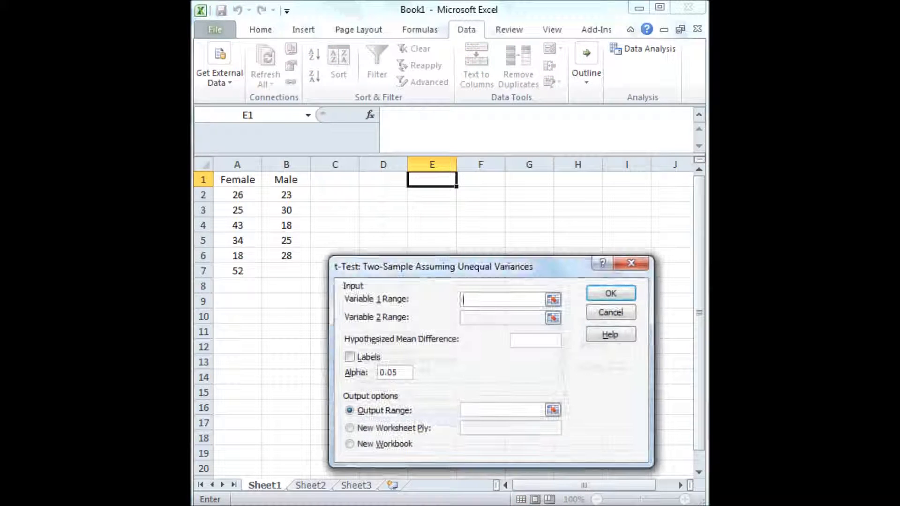
{"action": "left_click", "coordinate": [553, 299]}
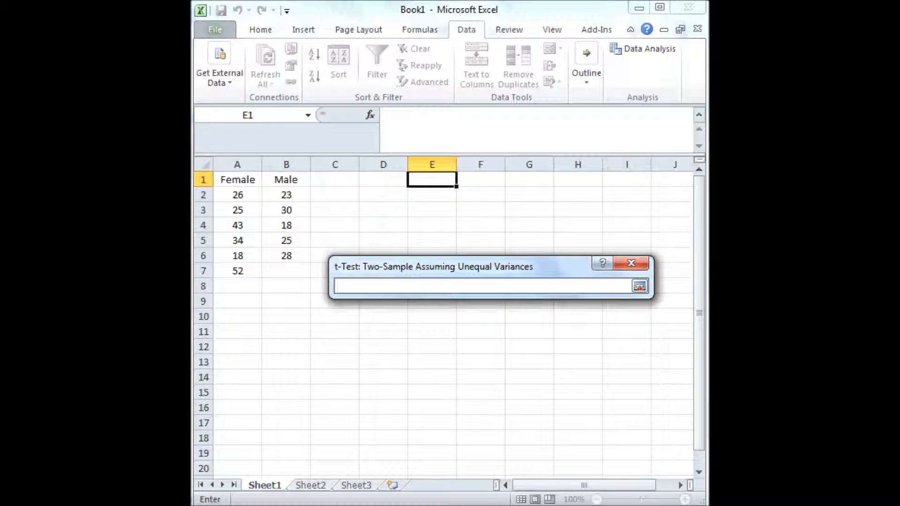
{"action": "left_click_drag", "start_coordinate": [237, 195], "coordinate": [251, 271]}
{"action": "left_click", "coordinate": [639, 285]}
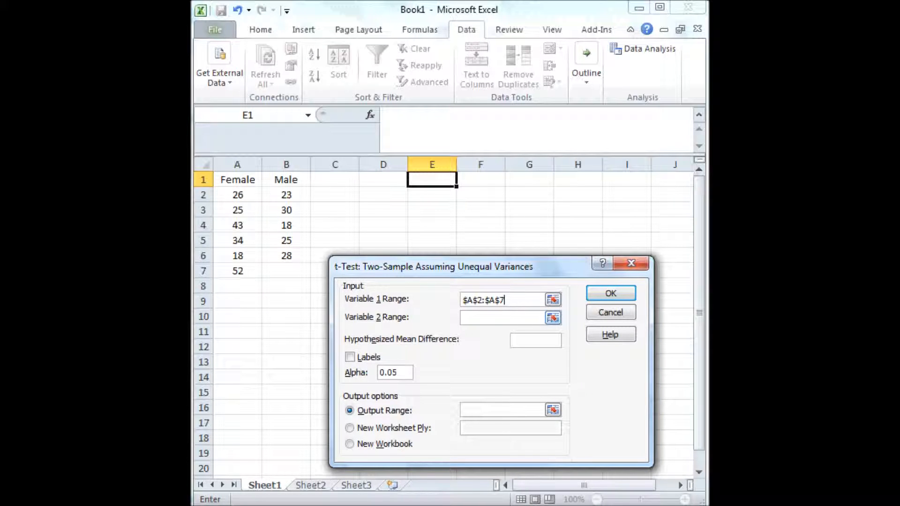
{"action": "left_click", "coordinate": [552, 318]}
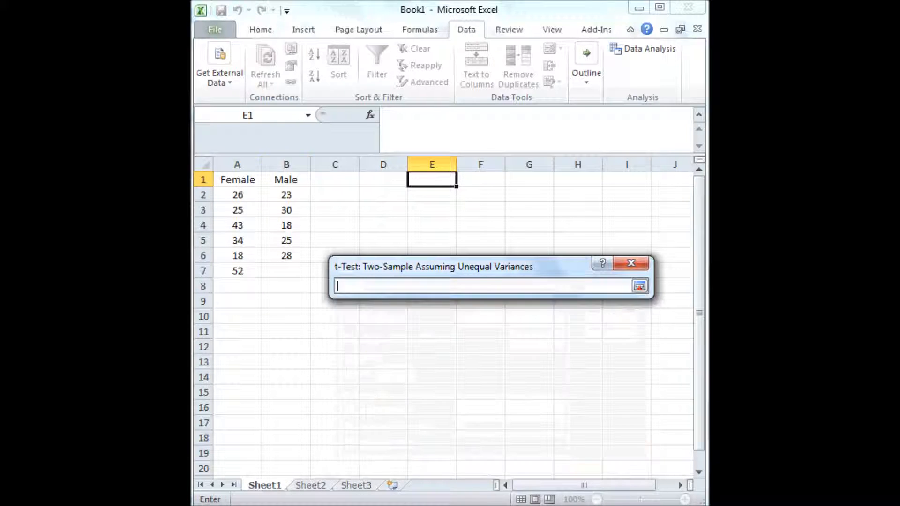
{"action": "left_click_drag", "start_coordinate": [286, 194], "coordinate": [283, 257]}
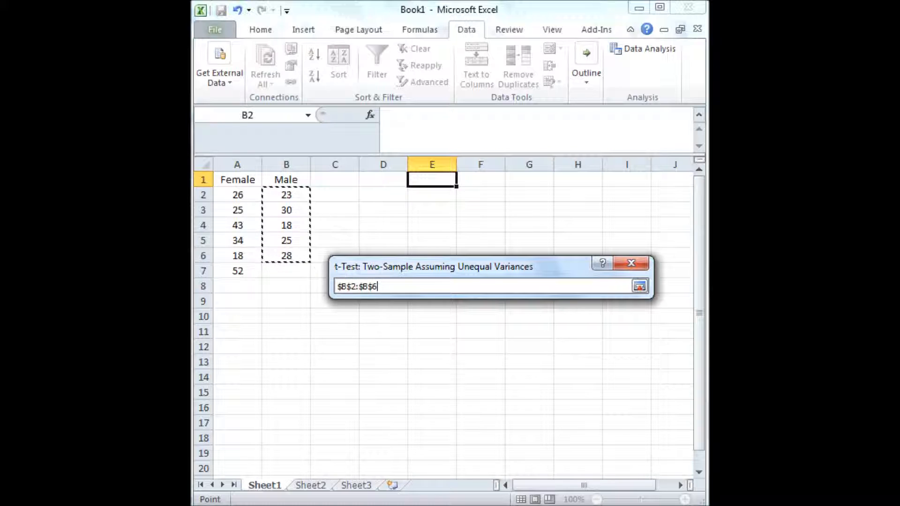
{"action": "left_click", "coordinate": [639, 285]}
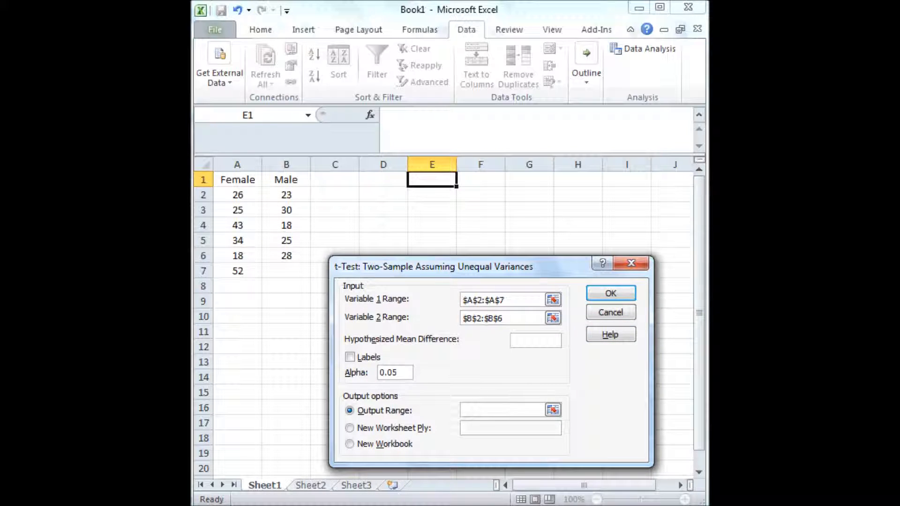
{"action": "type", "text": "0"}
Output the t-test results at cell E1 and widen column E for the row labels
{"action": "left_click", "coordinate": [349, 410]}
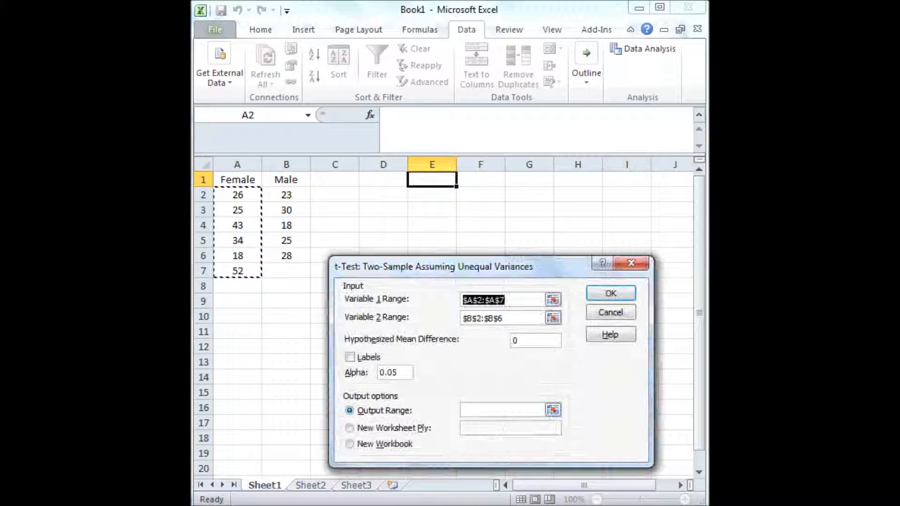
{"action": "left_click", "coordinate": [553, 410]}
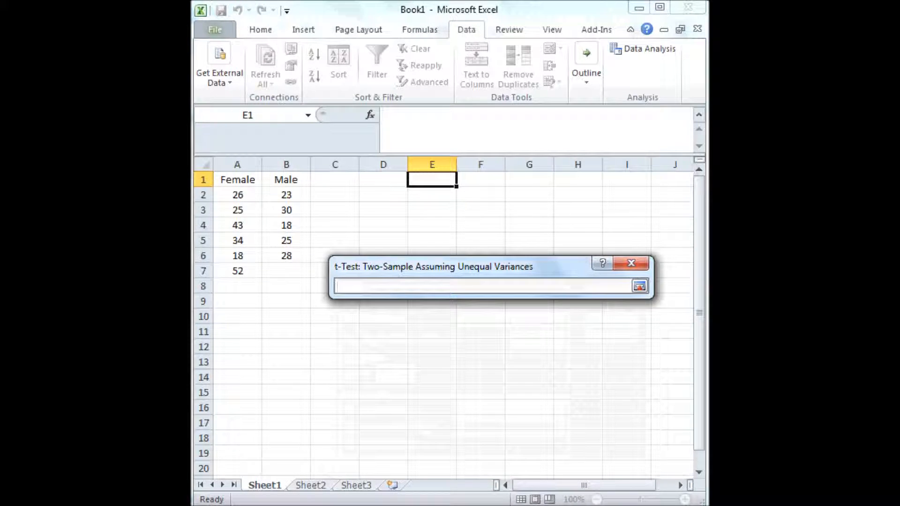
{"action": "left_click", "coordinate": [432, 179]}
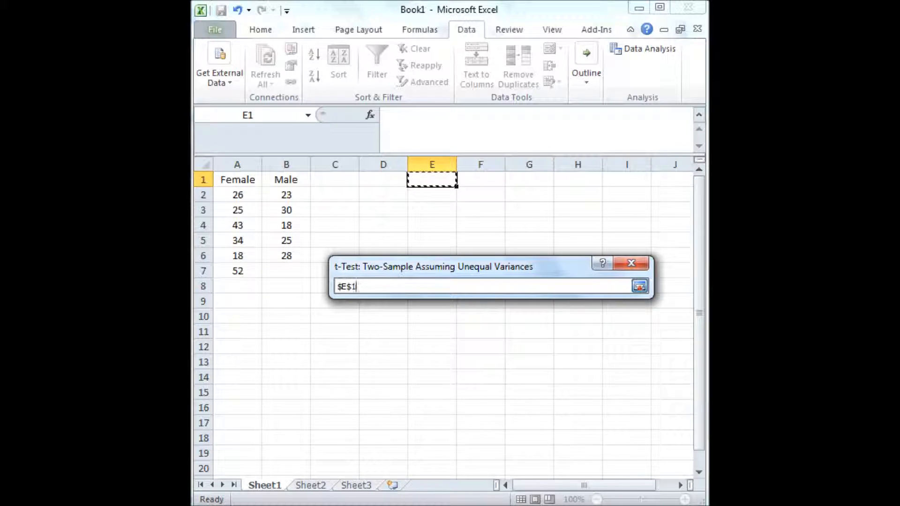
{"action": "left_click", "coordinate": [640, 286]}
{"action": "left_click", "coordinate": [610, 292]}
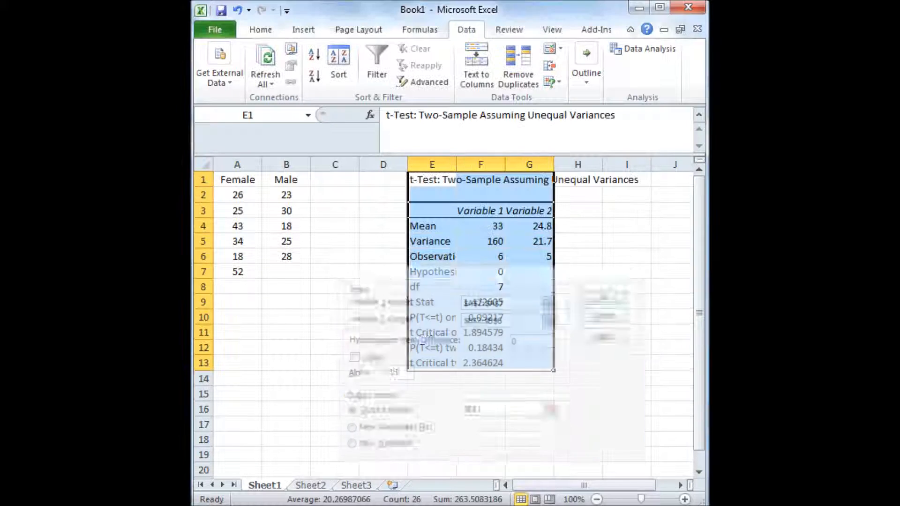
{"action": "left_click_drag", "start_coordinate": [456, 164], "coordinate": [480, 164]}
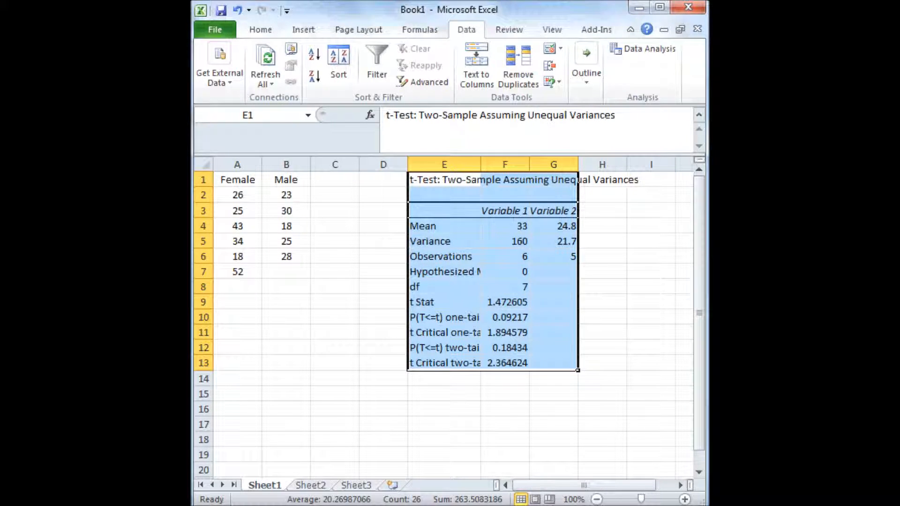
{"action": "left_click", "coordinate": [651, 286]}
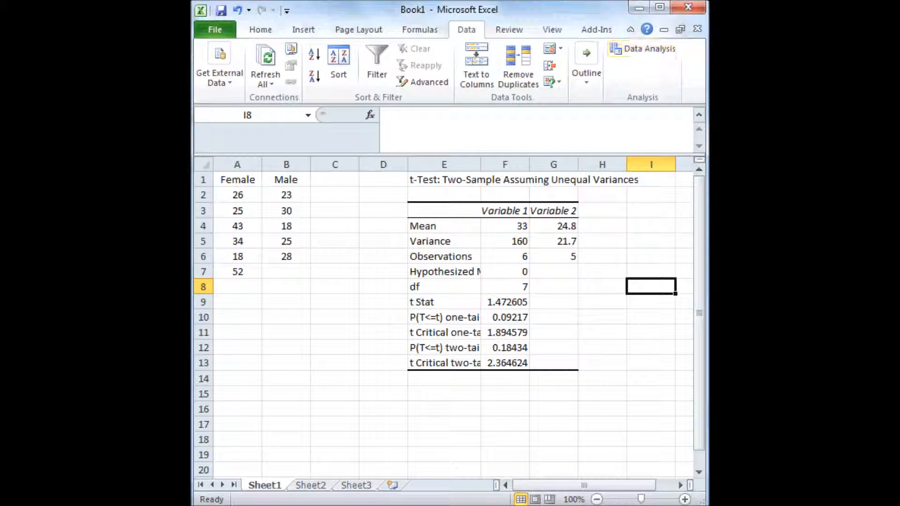